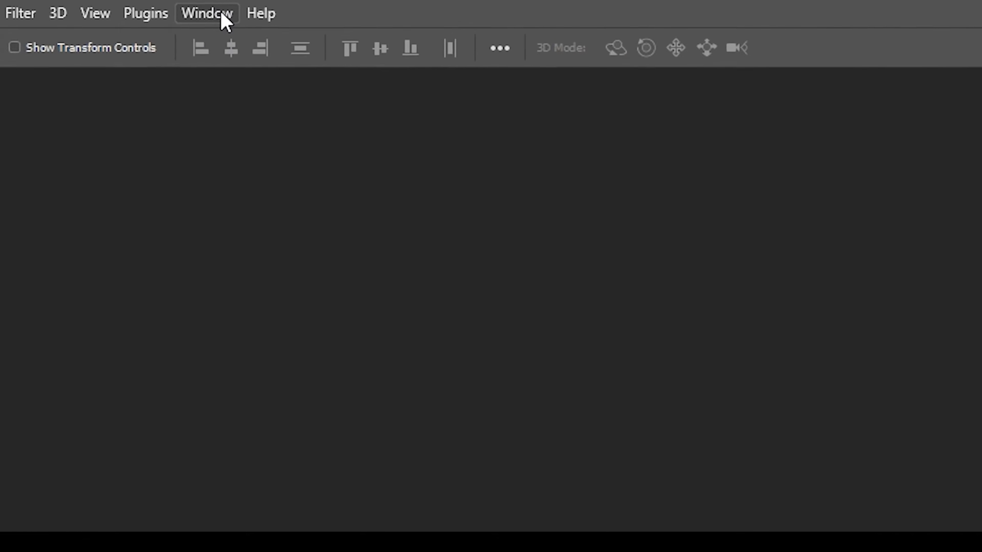
Switch to the Essentials (Default) workspace
click(223, 26)
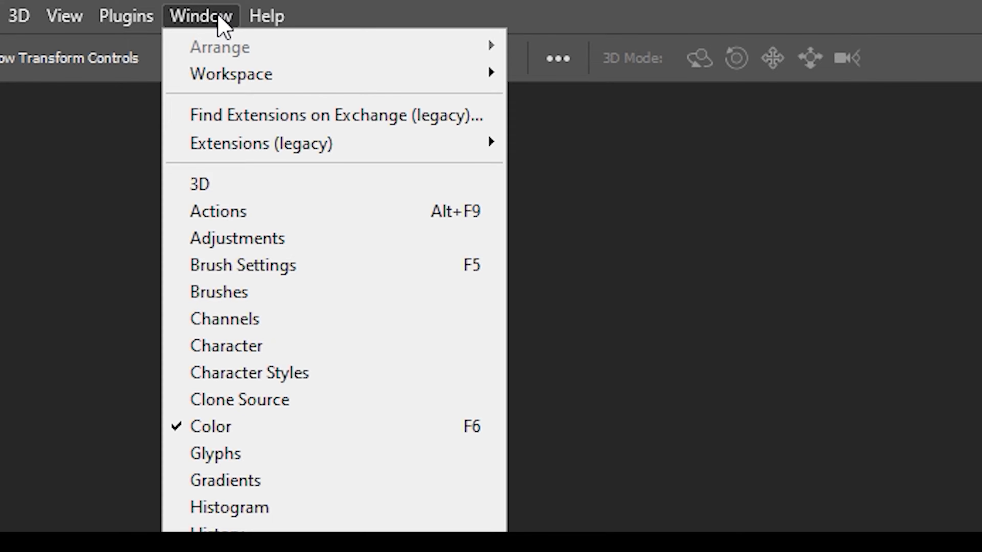
mouse_move(226, 79)
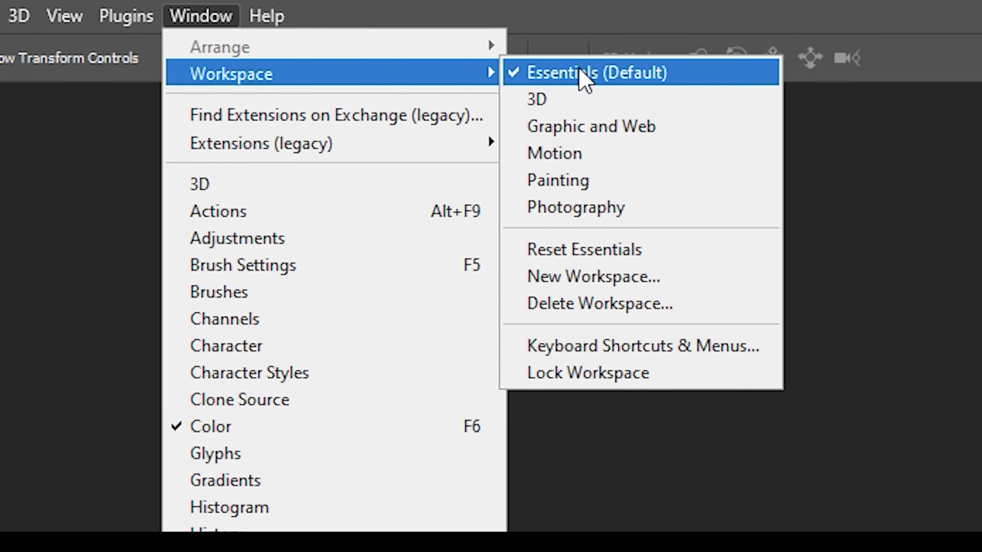
click(583, 74)
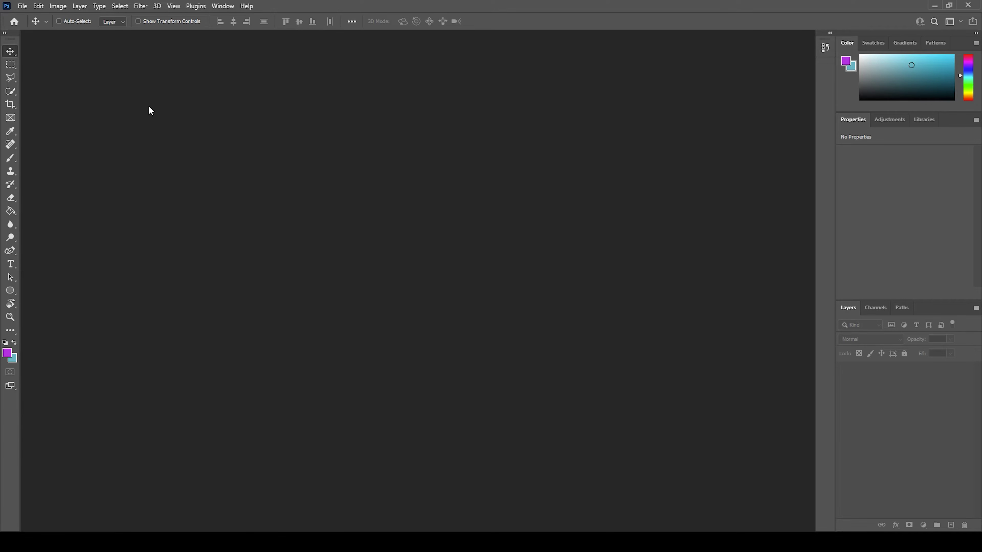
Create a new 1920 x 1080 pixel RGB document at 300 pixels/inch with a white background
click(23, 6)
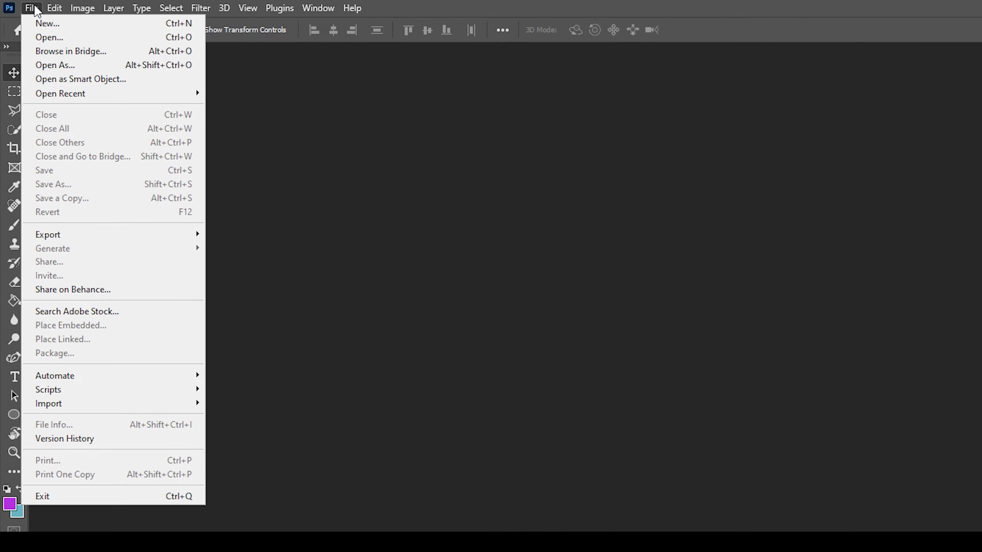
click(36, 24)
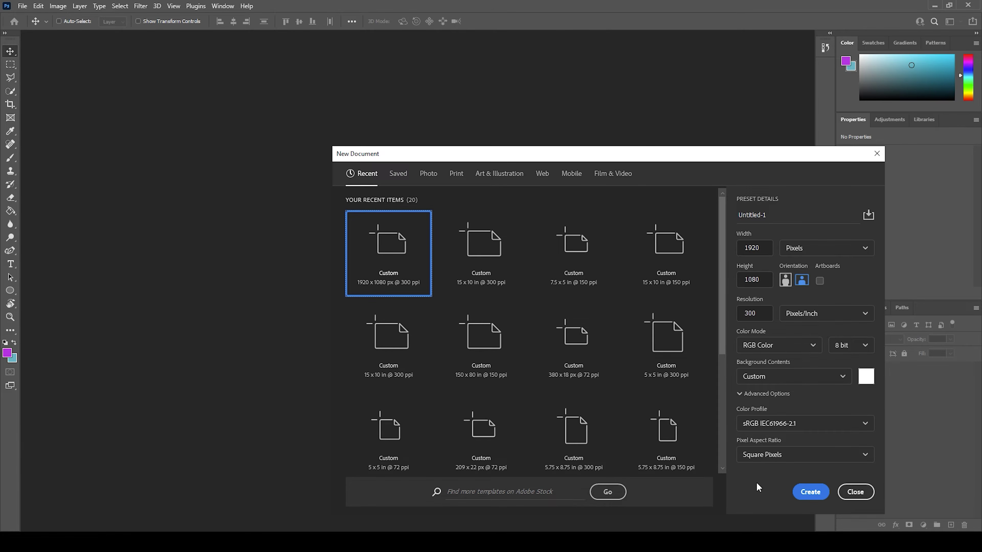
click(809, 491)
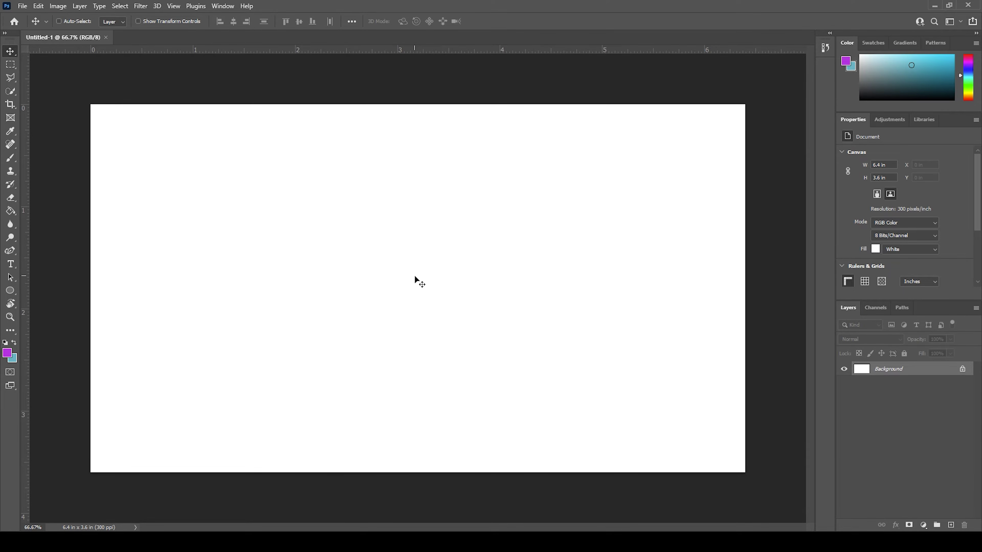
Hide the rulers and show them again
key(ctrl+r)
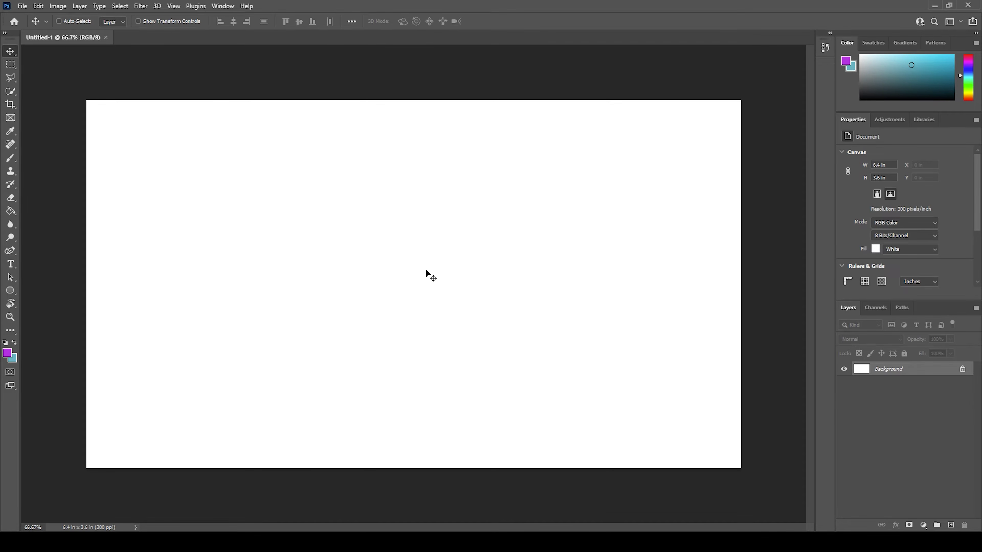
click(173, 6)
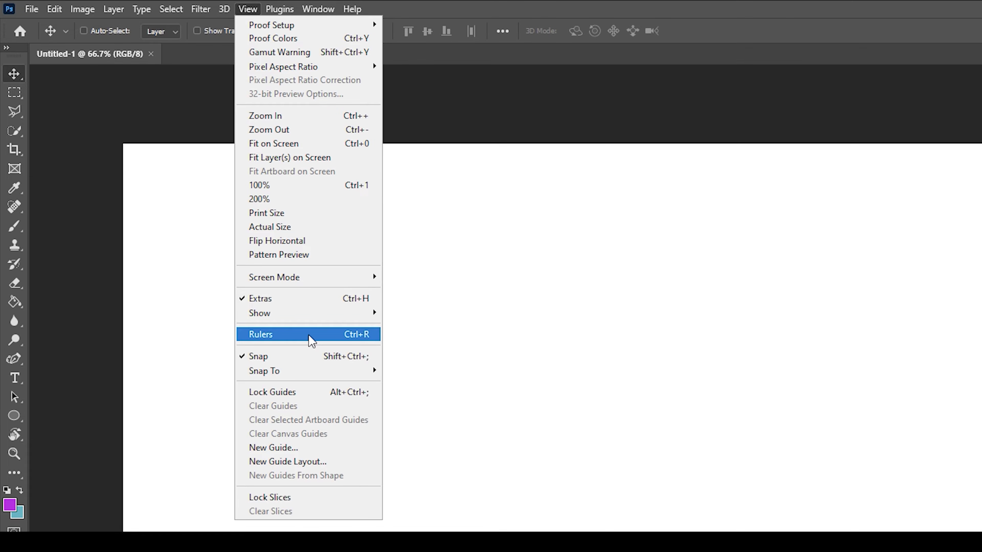
click(311, 341)
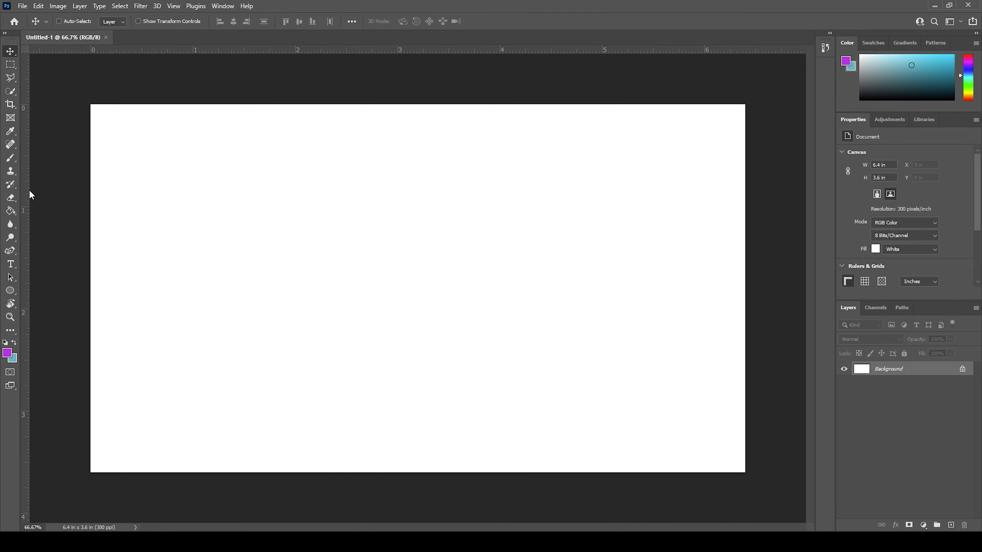
Place a vertical guide at about 1.6 in and a horizontal guide at about 1.1 in on the canvas
drag(25, 195, 256, 200)
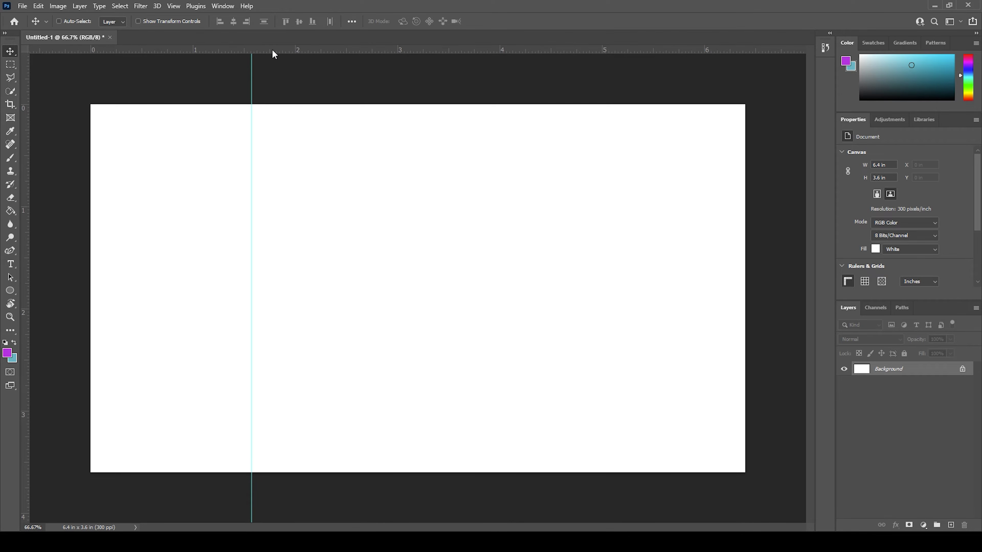
drag(273, 51, 281, 217)
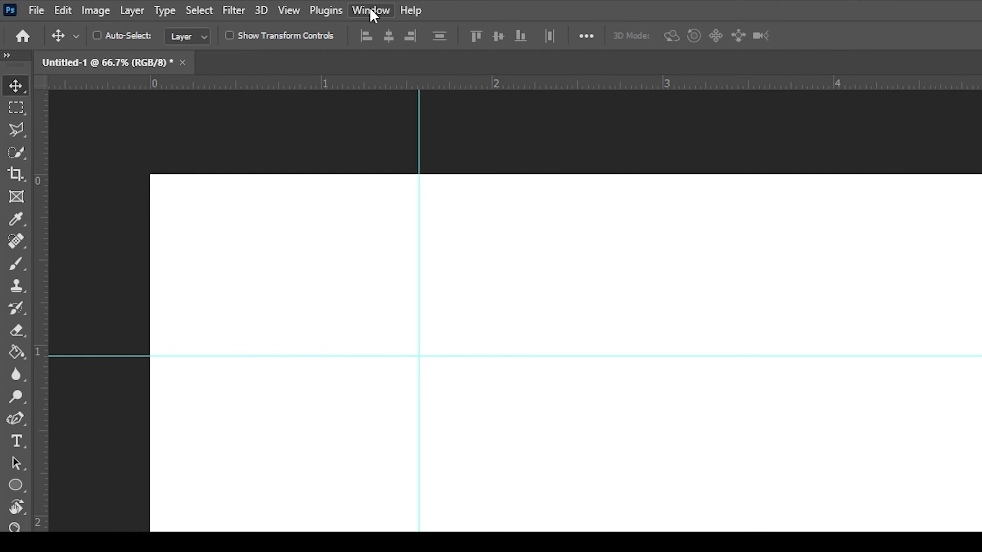
Add the Brushes panel to the workspace, view its Brush Settings, and collapse the panel group
click(222, 5)
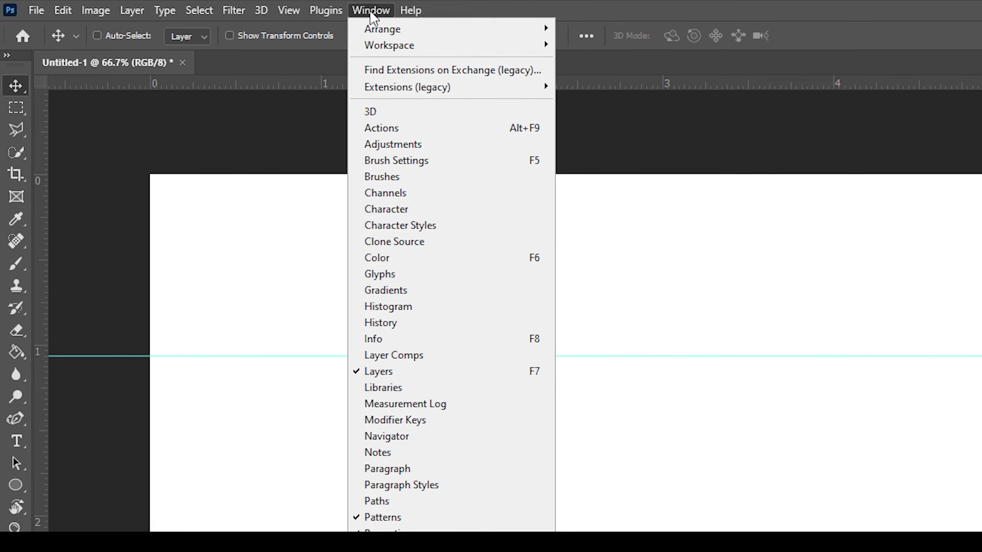
click(396, 177)
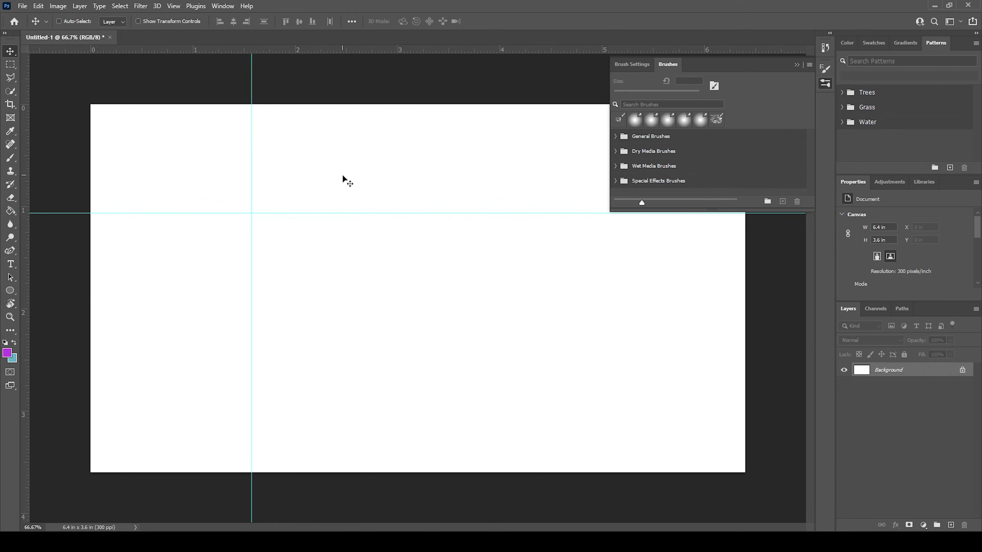
click(619, 66)
click(669, 65)
click(797, 66)
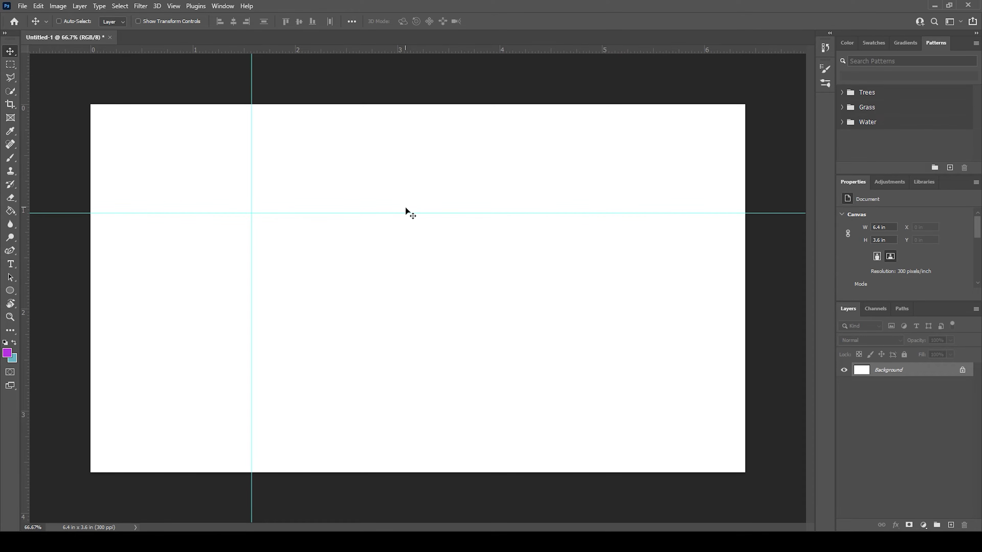
In the Performance preferences, try 1000 history states, settle on 300, and accept the settings
click(39, 6)
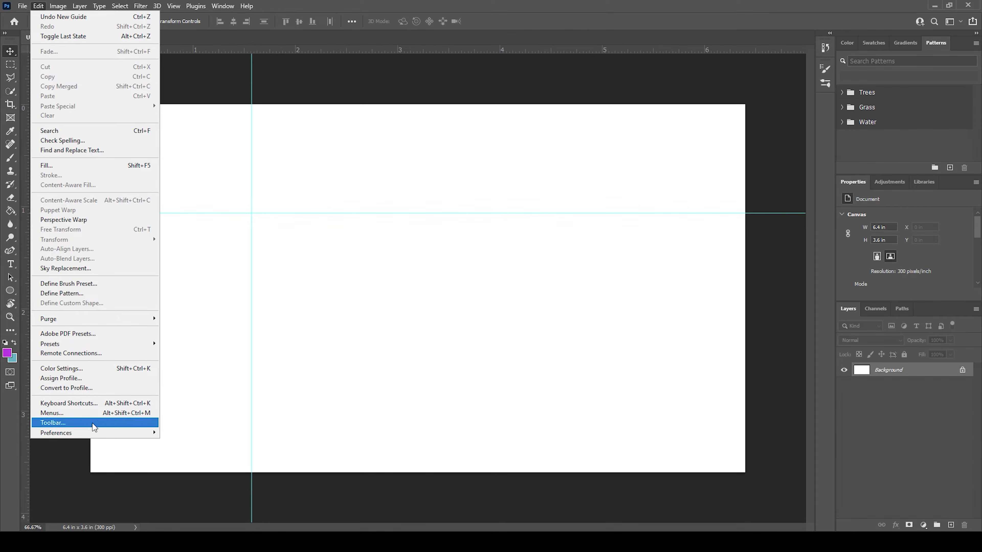
mouse_move(92, 437)
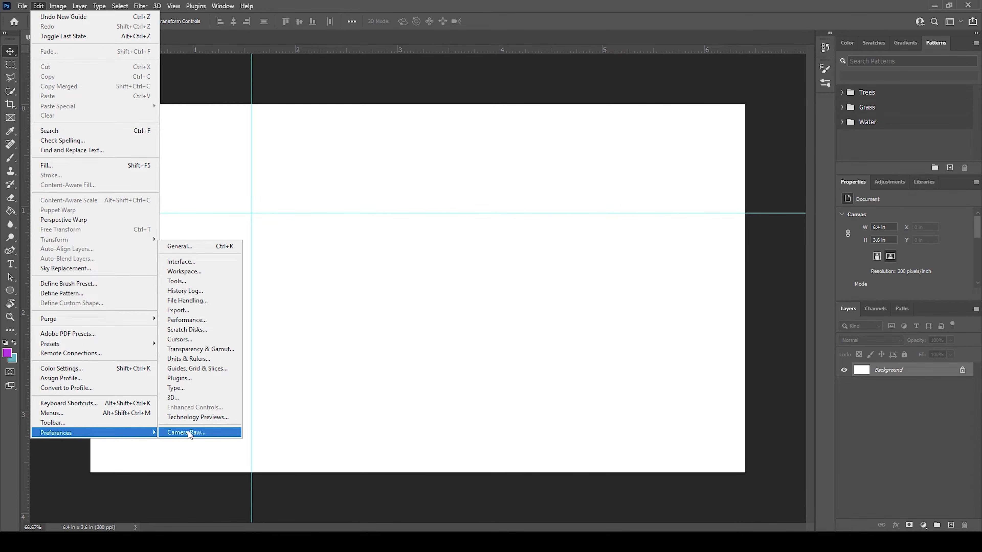
click(195, 323)
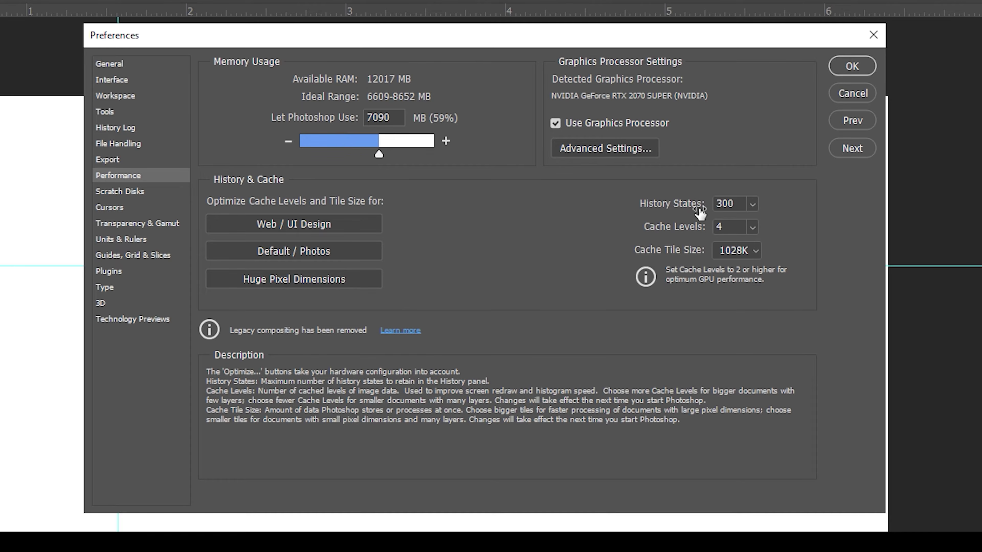
click(740, 208)
click(753, 224)
drag(751, 224, 793, 224)
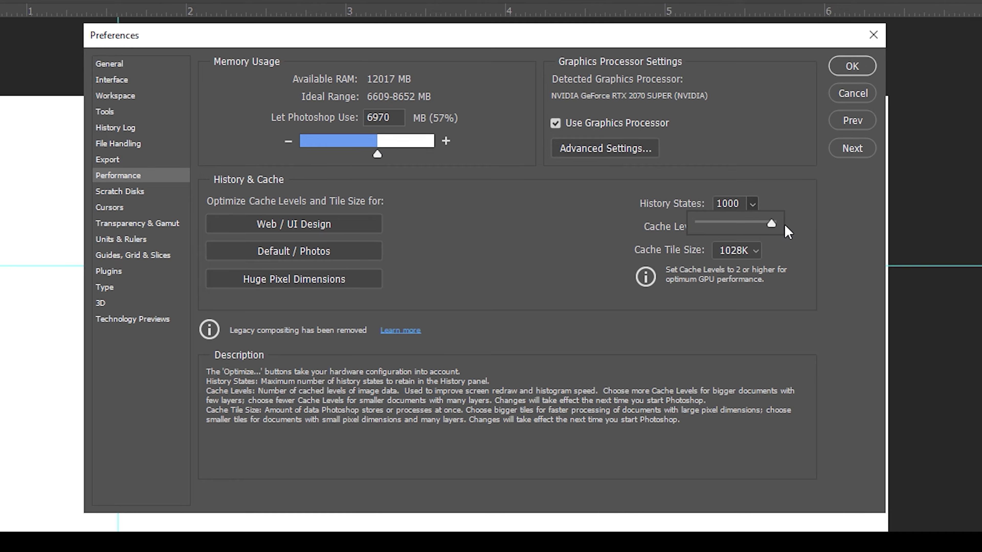
click(694, 209)
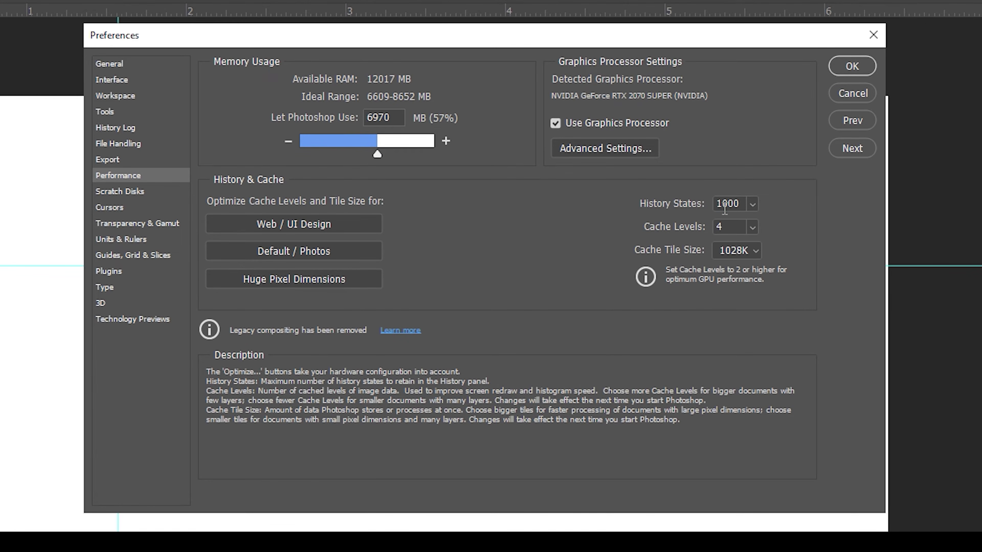
click(687, 201)
text(300)
click(862, 67)
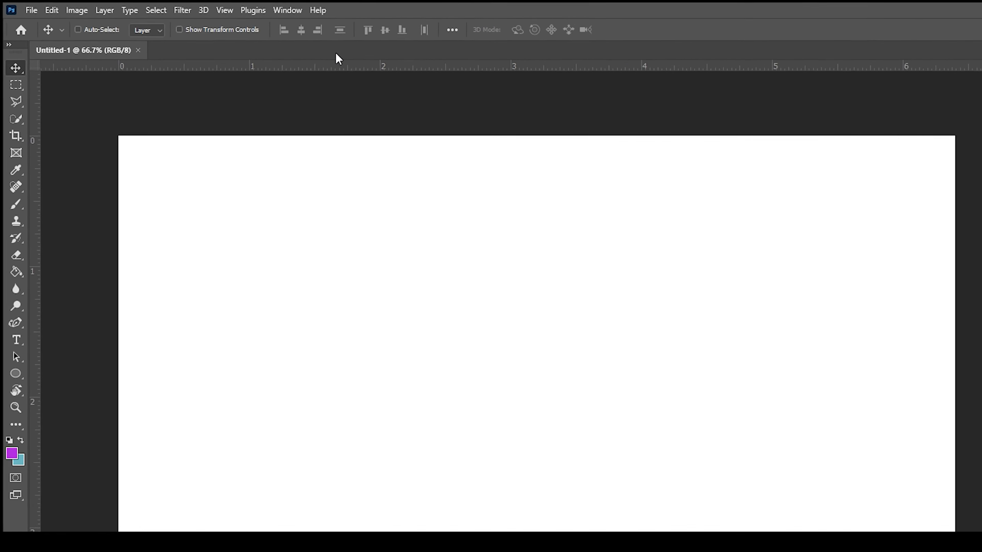
Save the current layout as a new workspace named "Alt Arch Workspace", capturing the menus and the toolbar
click(308, 9)
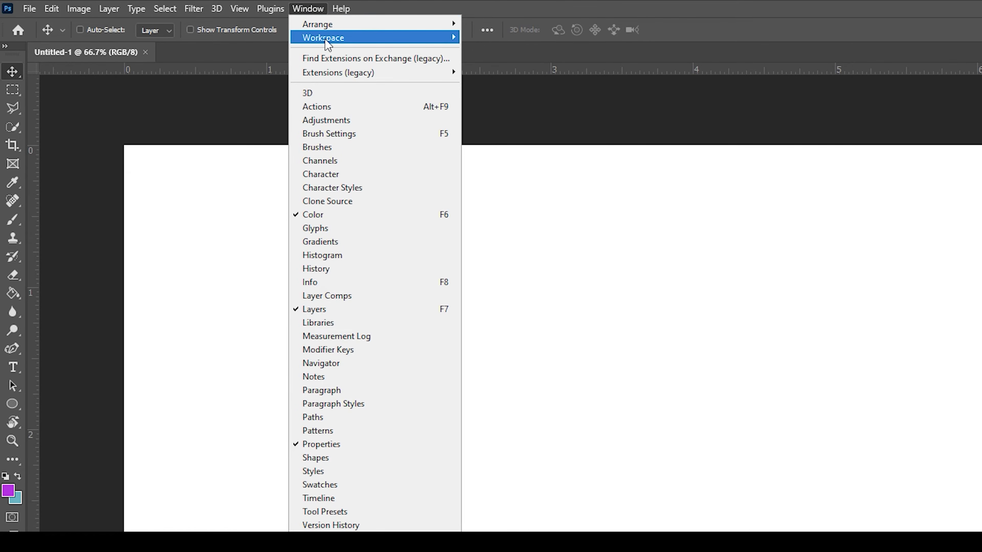
mouse_move(325, 40)
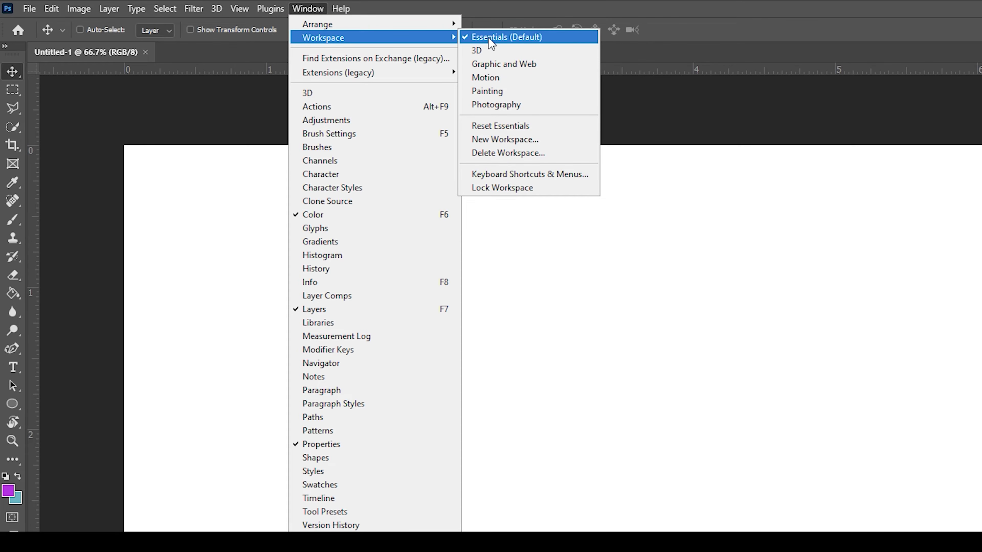
click(498, 140)
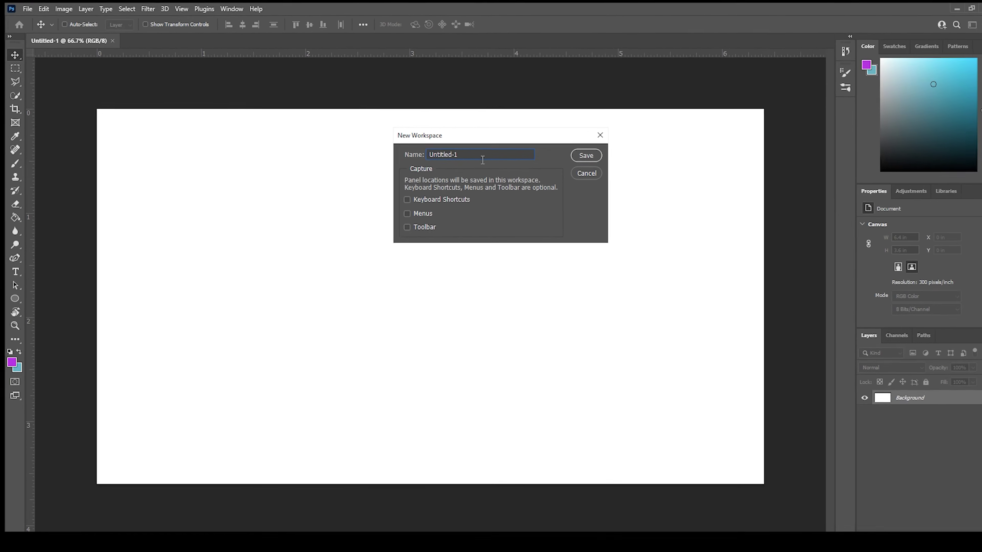
drag(483, 160, 420, 150)
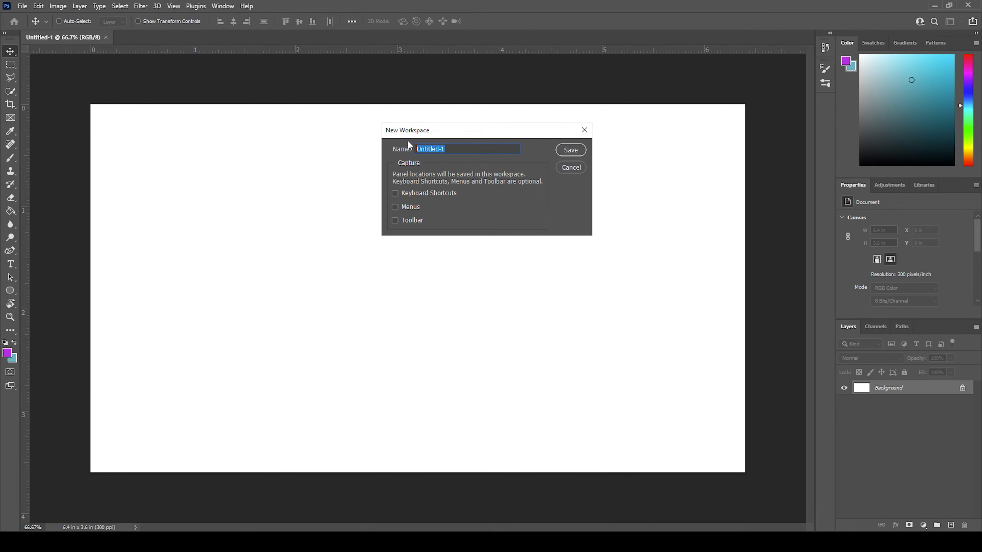
text(Alt Arch Workspace)
click(395, 207)
click(395, 221)
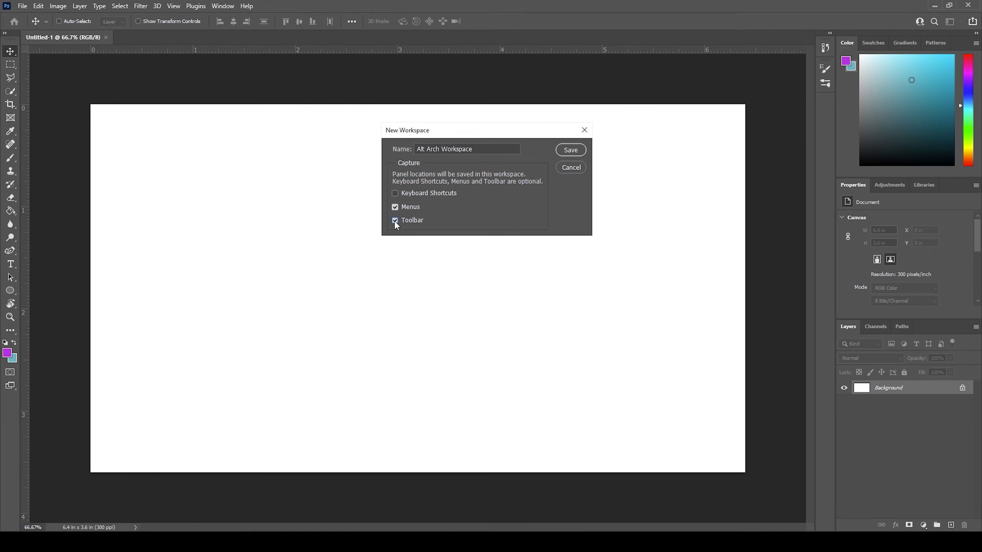
click(565, 152)
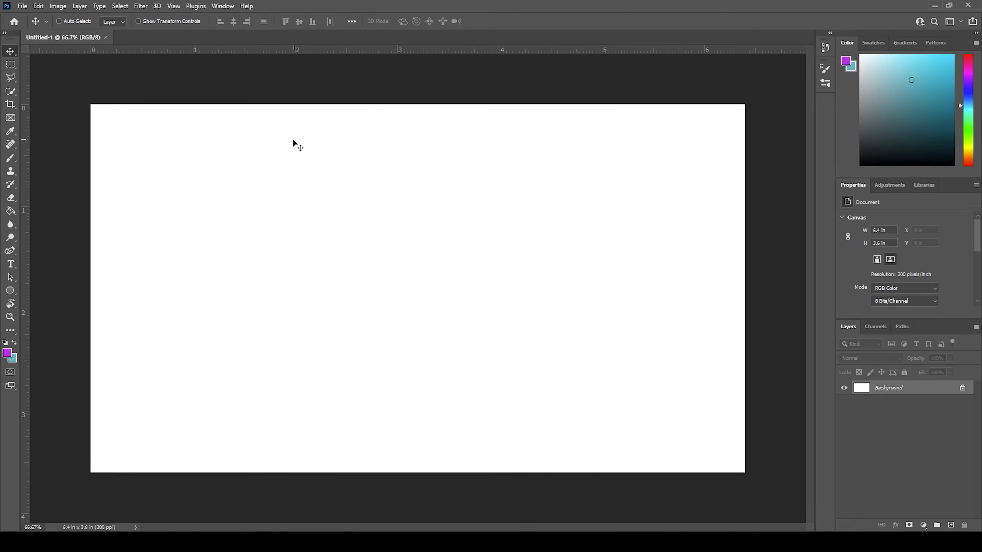
Select Alt Arch Workspace from the list of available workspaces
click(221, 7)
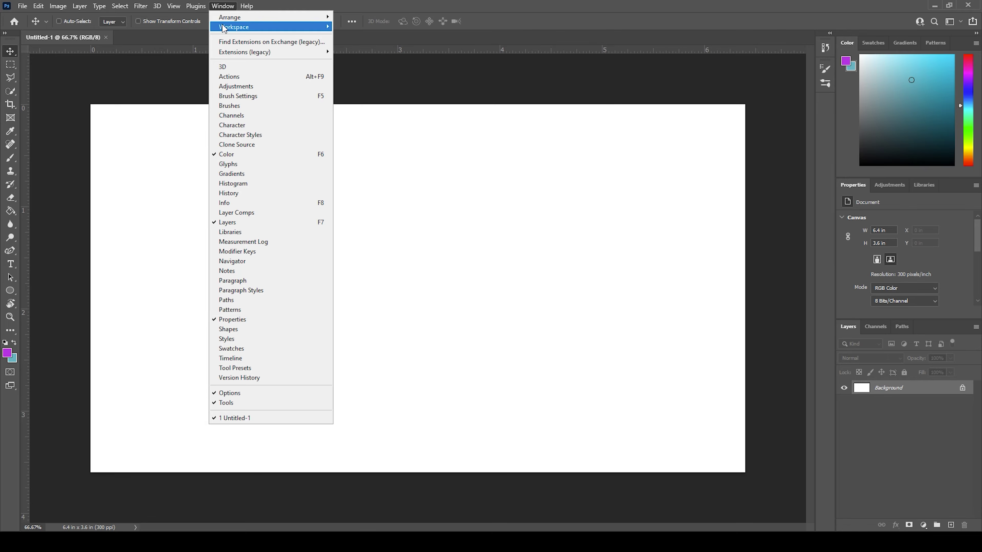
mouse_move(232, 26)
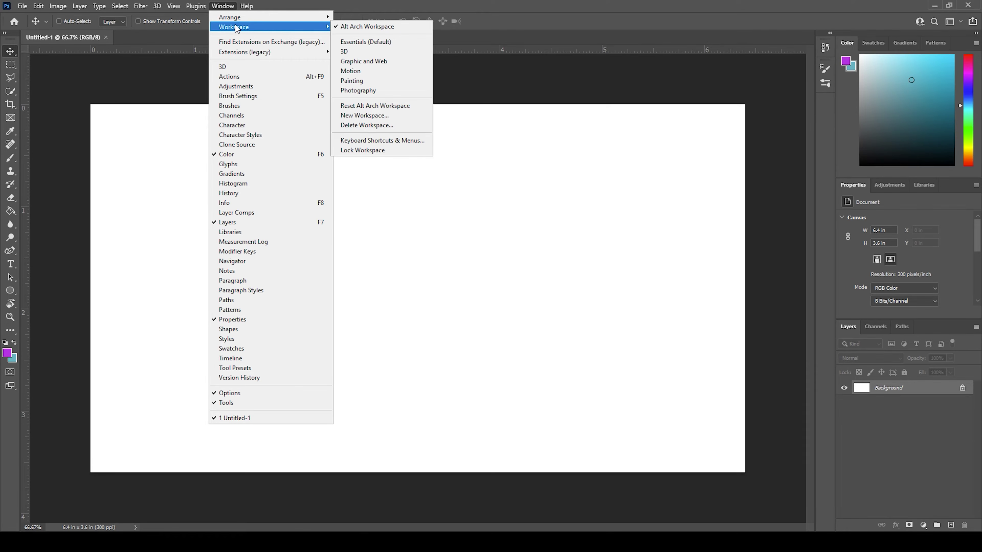
click(402, 27)
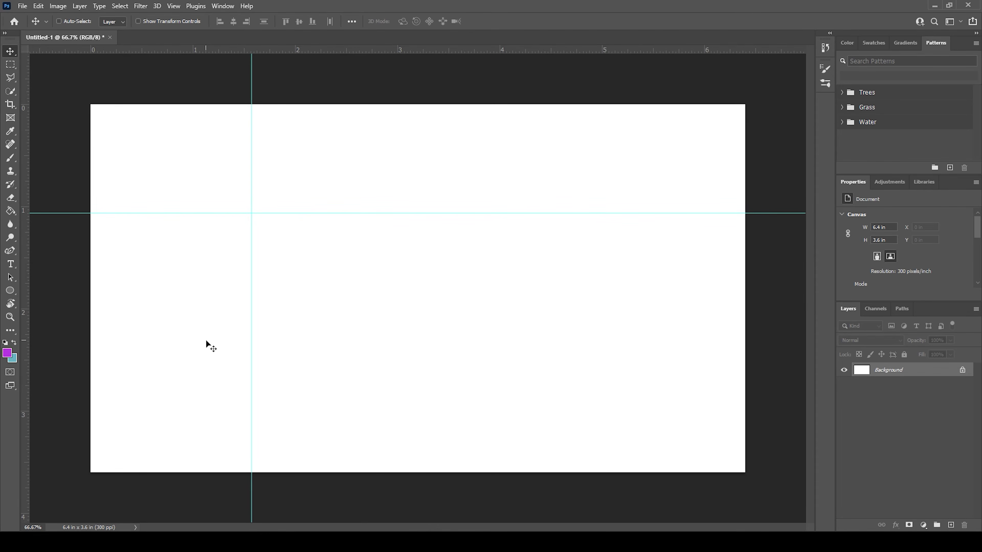
Cycle through both full screen modes, check the canvas at different zoom levels, and return to the standard screen mode
key(f)
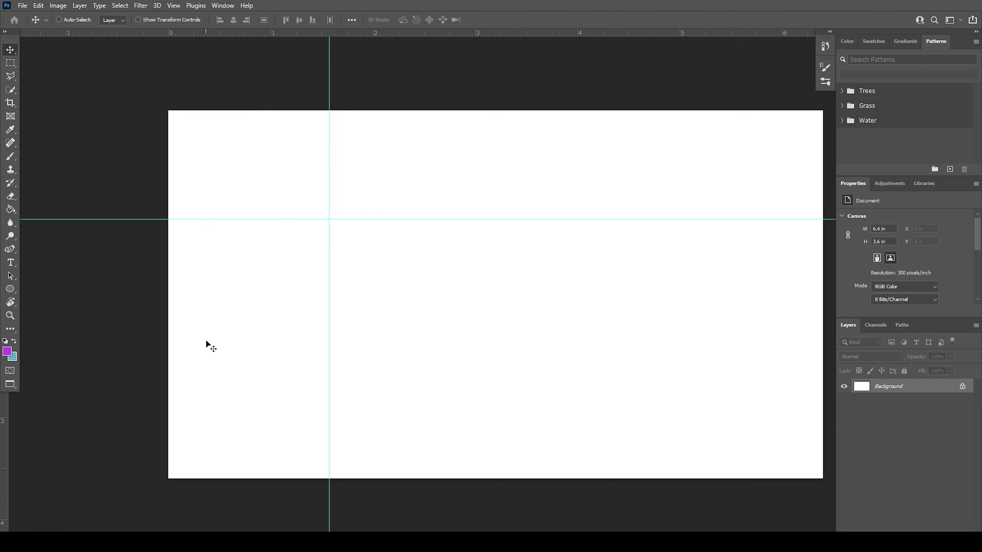
key(f)
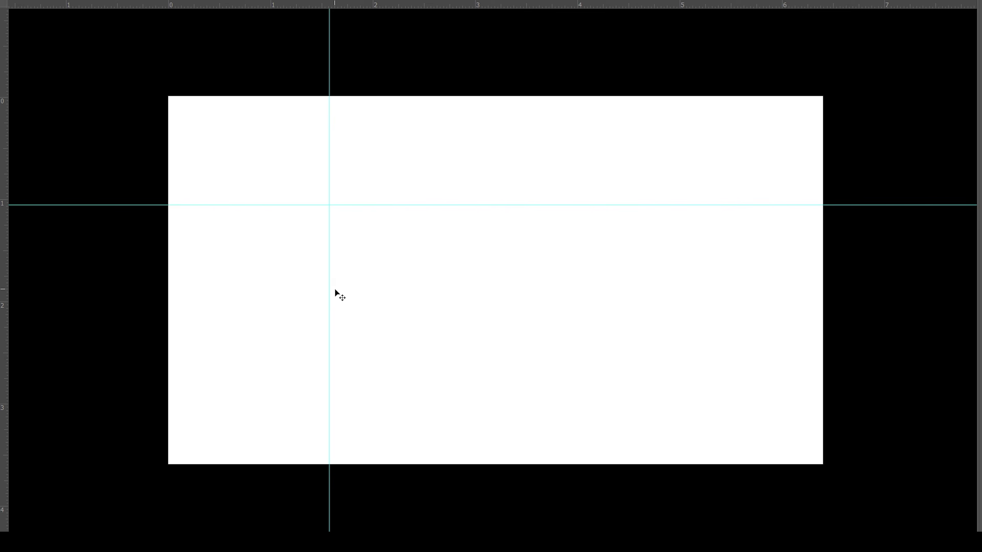
scroll(443, 269, up, 2)
scroll(444, 267, up, 1)
scroll(444, 267, down, 1)
scroll(444, 266, down, 1)
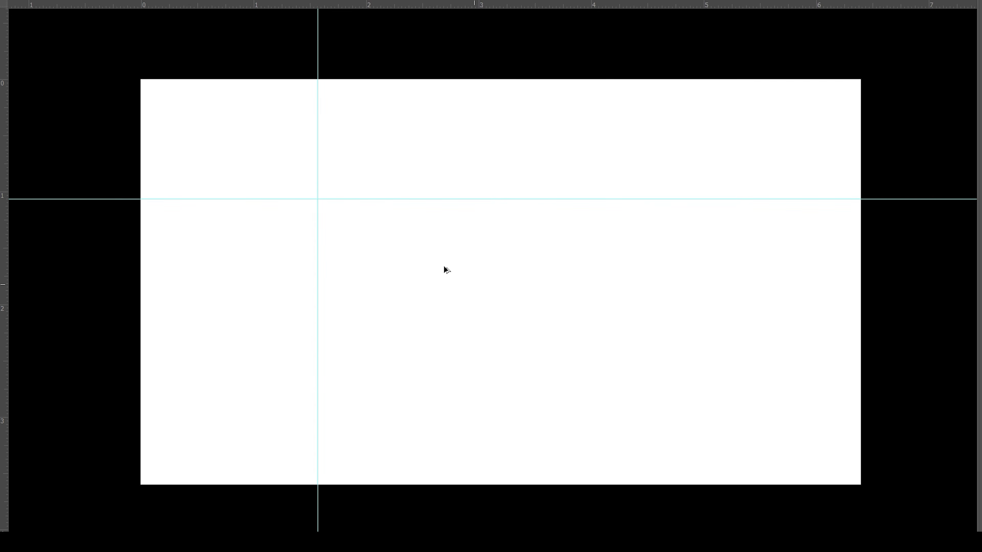
scroll(445, 269, down, 1)
scroll(445, 269, up, 2)
scroll(444, 270, down, 1)
key(f)
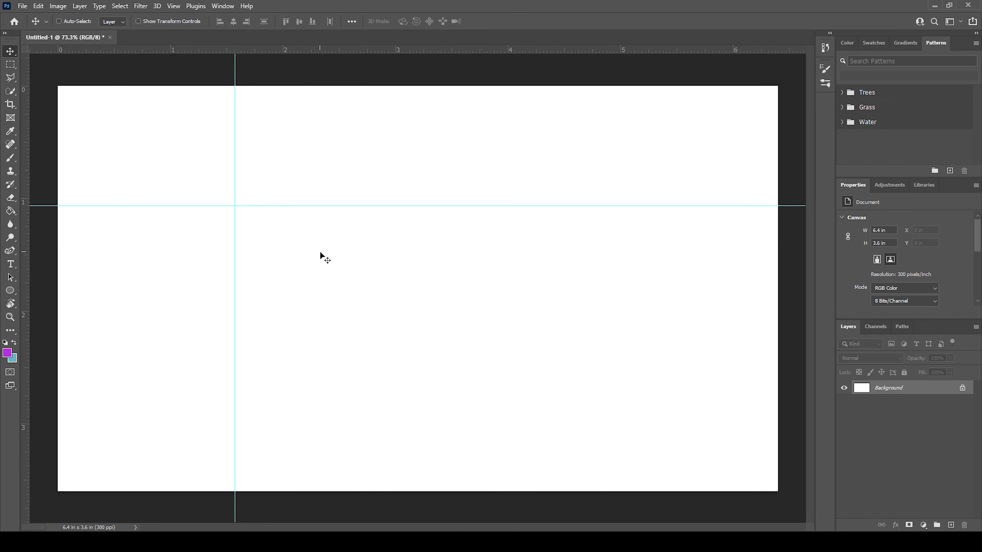